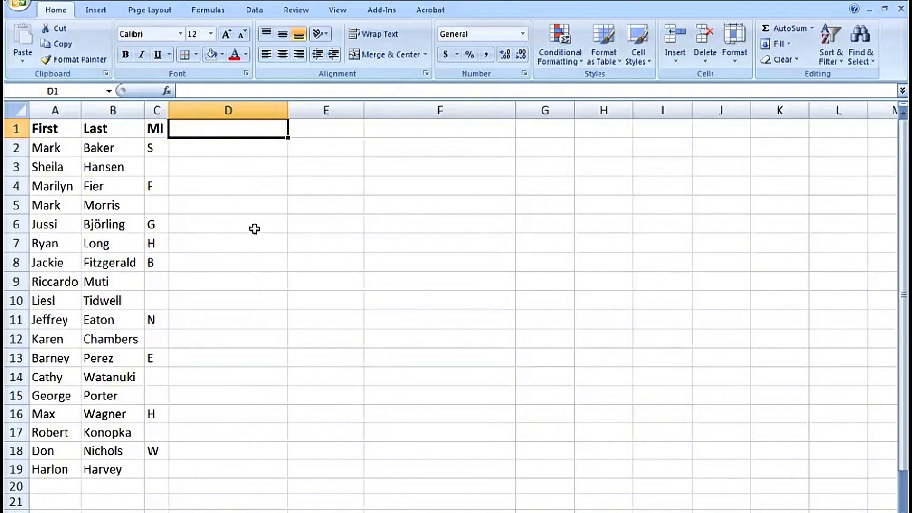
# Step: Begin a CONCATENATE formula in D2 with the last name in B2 followed by a ", " separator
pyautogui.click(220, 148)
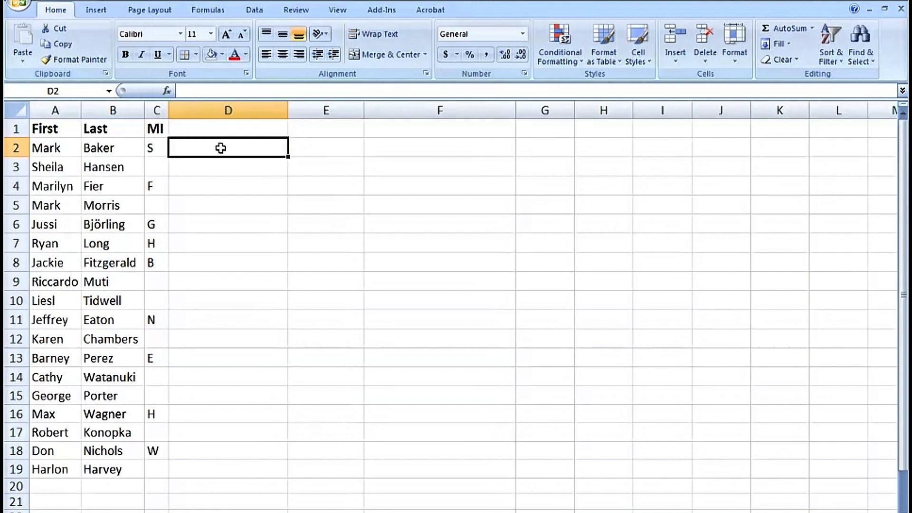
pyautogui.write('=co')
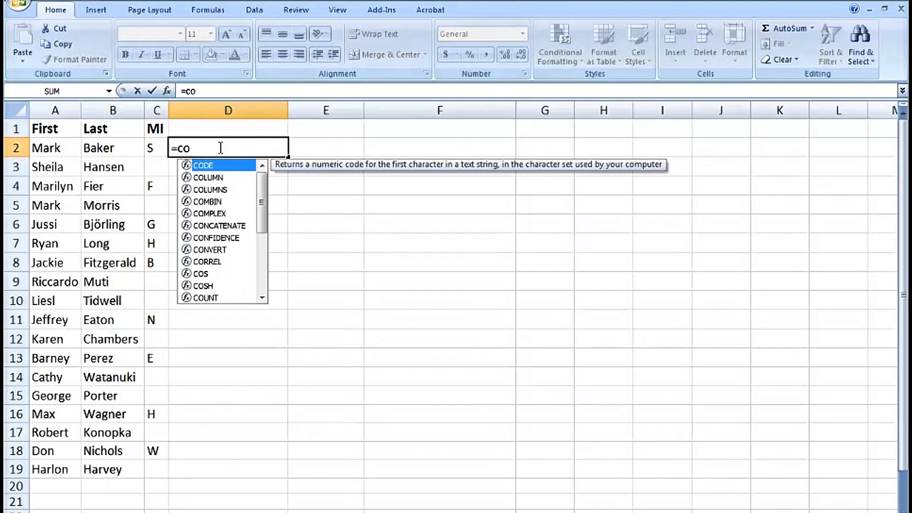
pyautogui.click(238, 226)
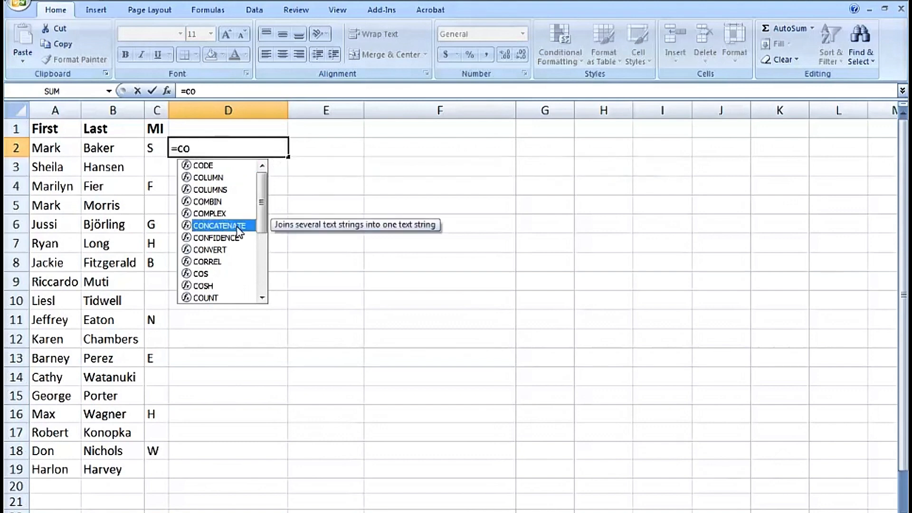
pyautogui.doubleClick(238, 226)
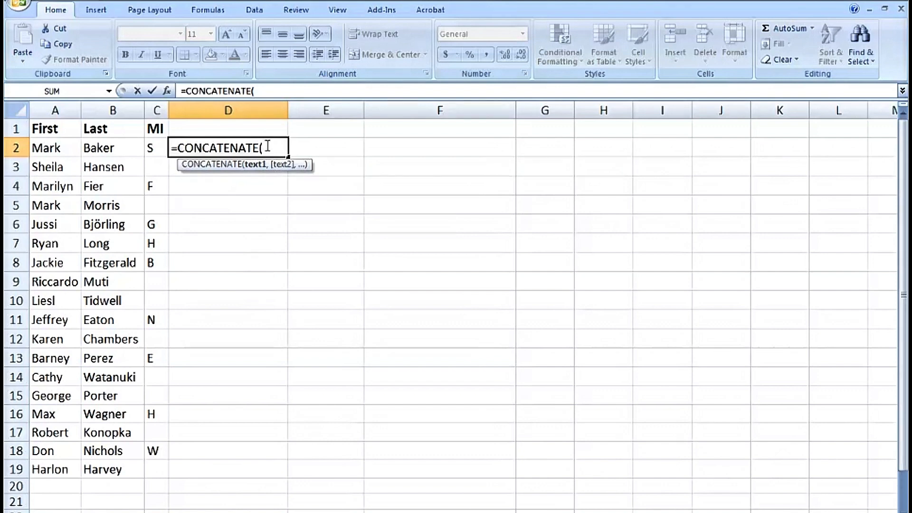
pyautogui.click(115, 147)
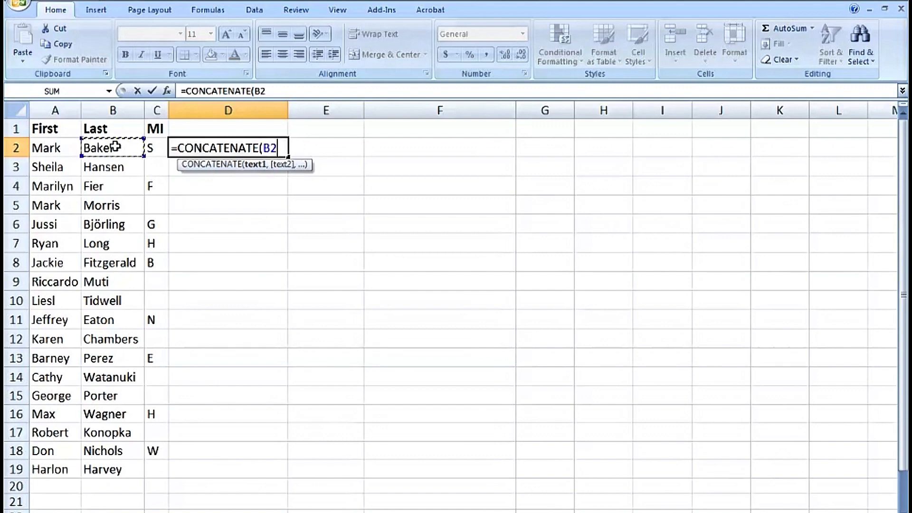
pyautogui.write(',')
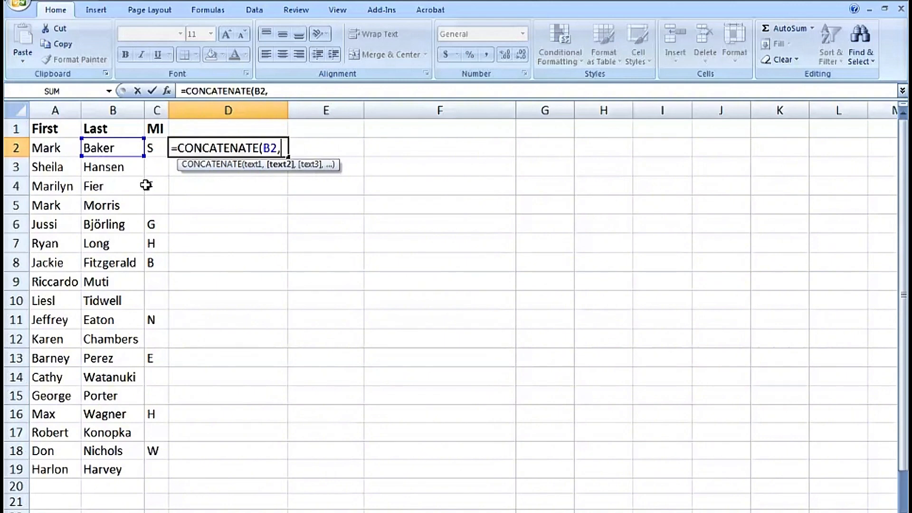
pyautogui.write('", ",')
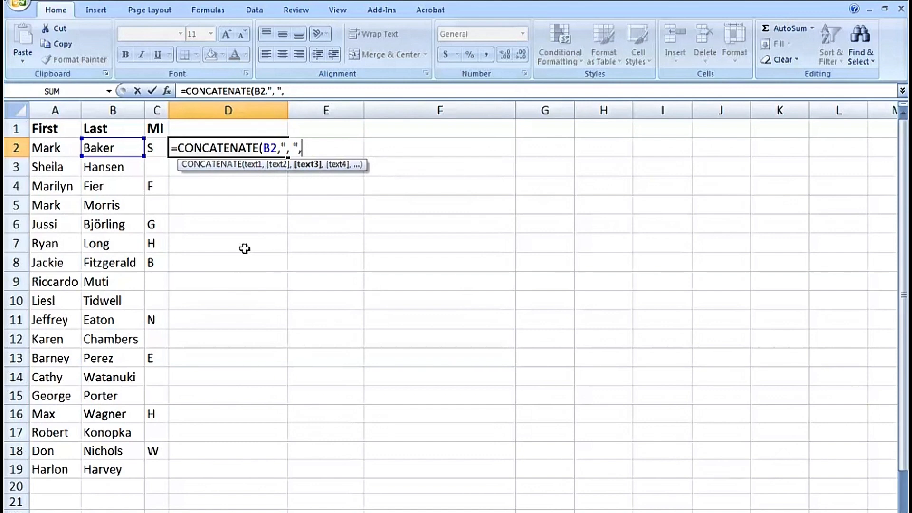
# Step: Complete D2's formula with A2, a " " separator, C2 and a closing ".", and fill it down to D5
pyautogui.click(52, 146)
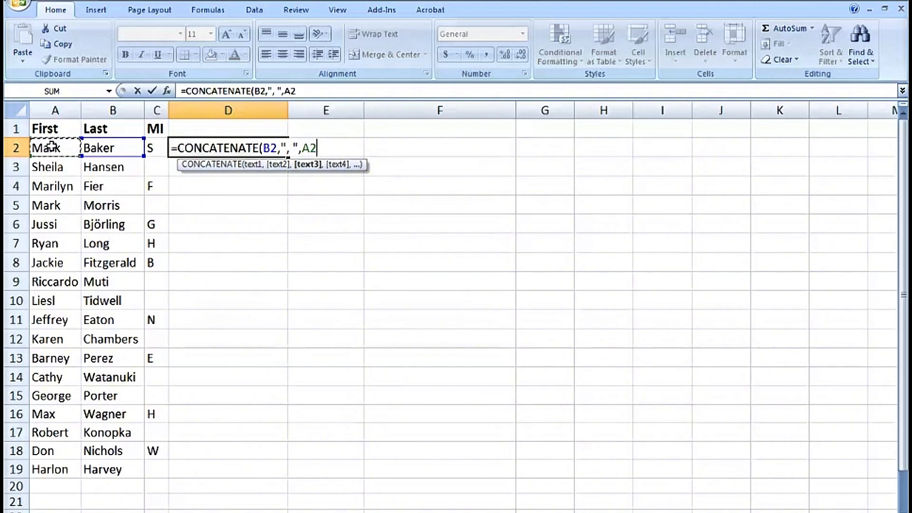
pyautogui.write(',')
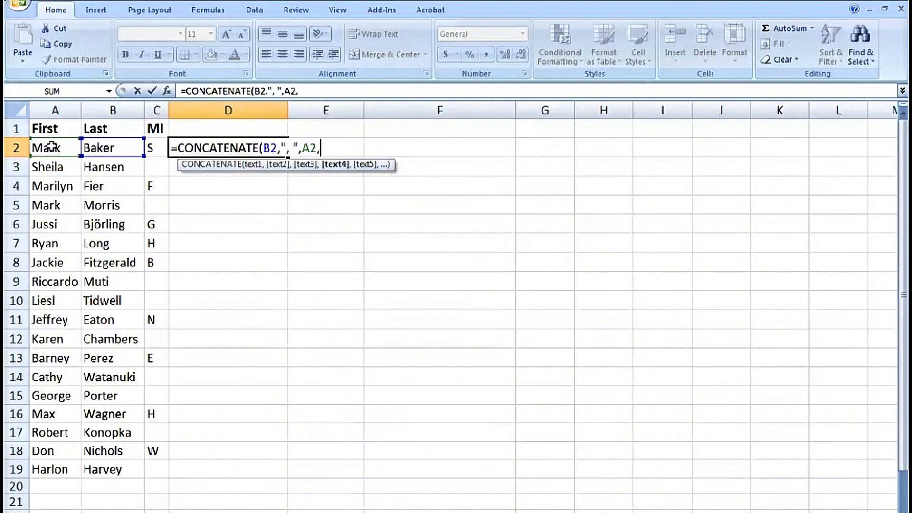
pyautogui.write('" ",')
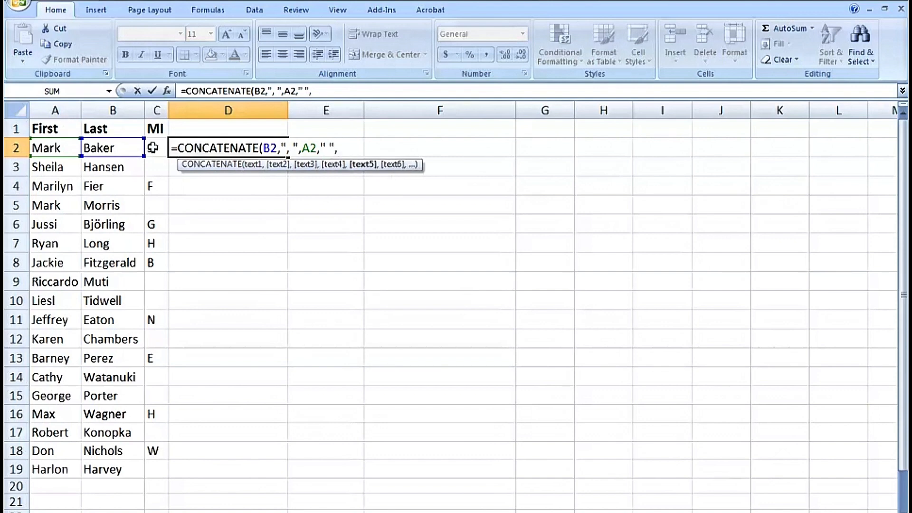
pyautogui.click(152, 147)
pyautogui.write(',')
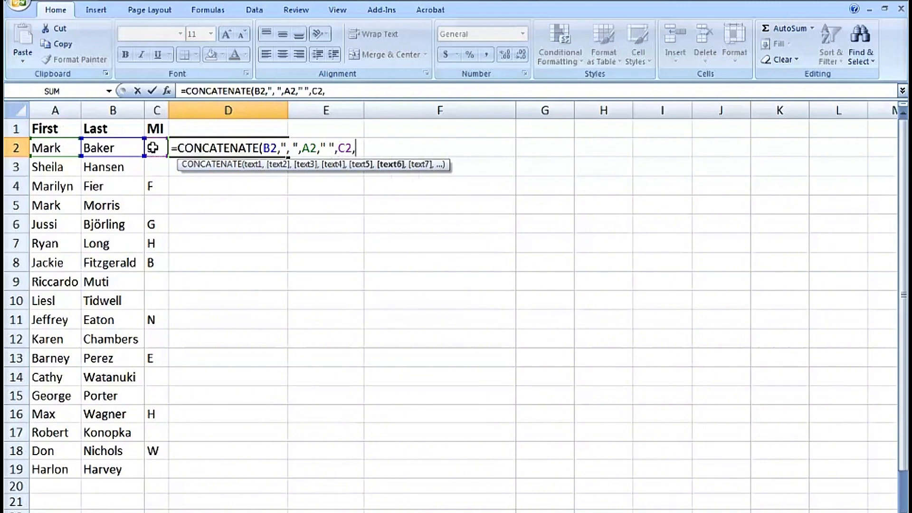
pyautogui.write('"."')
pyautogui.hotkey('ctrl', 'Return')
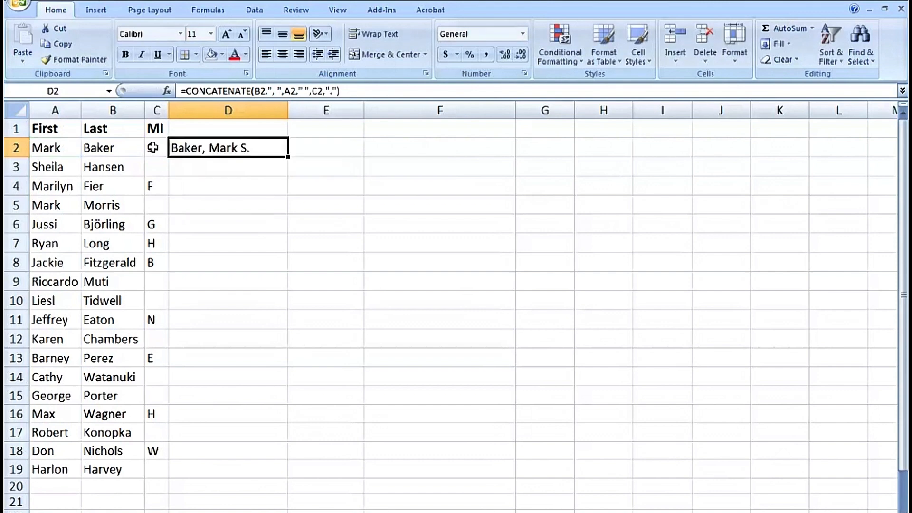
pyautogui.moveTo(288, 157); pyautogui.dragTo(287, 209)
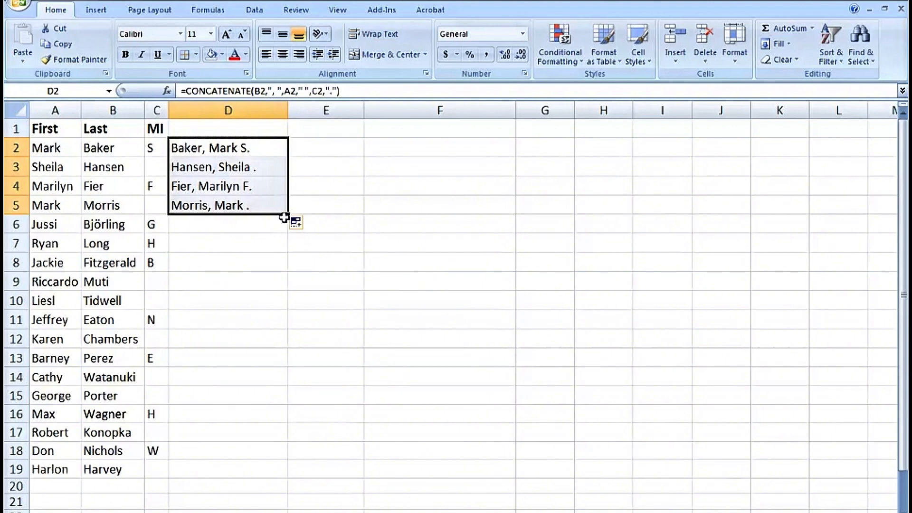
# Step: Replace the final "." argument in D2's formula with IF(ISBLANK(C2),"",".") so the period depends on a middle initial
pyautogui.doubleClick(261, 147)
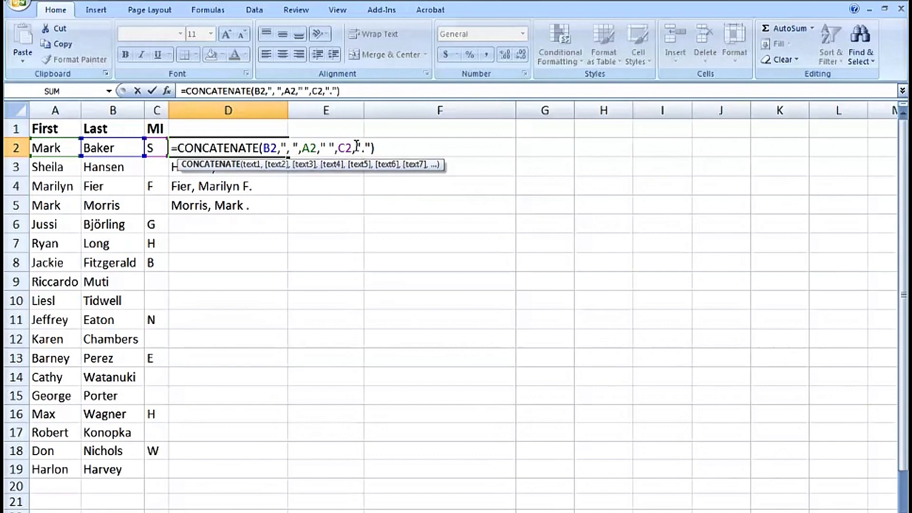
pyautogui.click(356, 145)
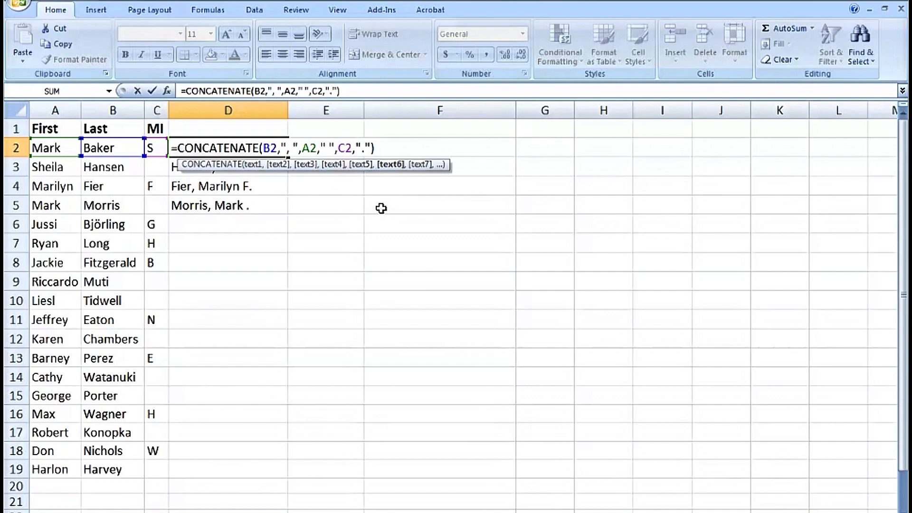
pyautogui.write('if(')
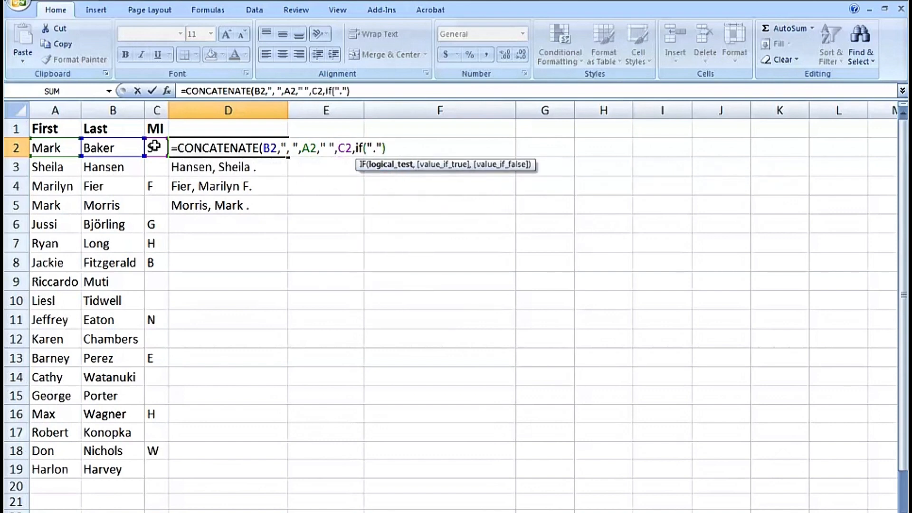
pyautogui.click(154, 146)
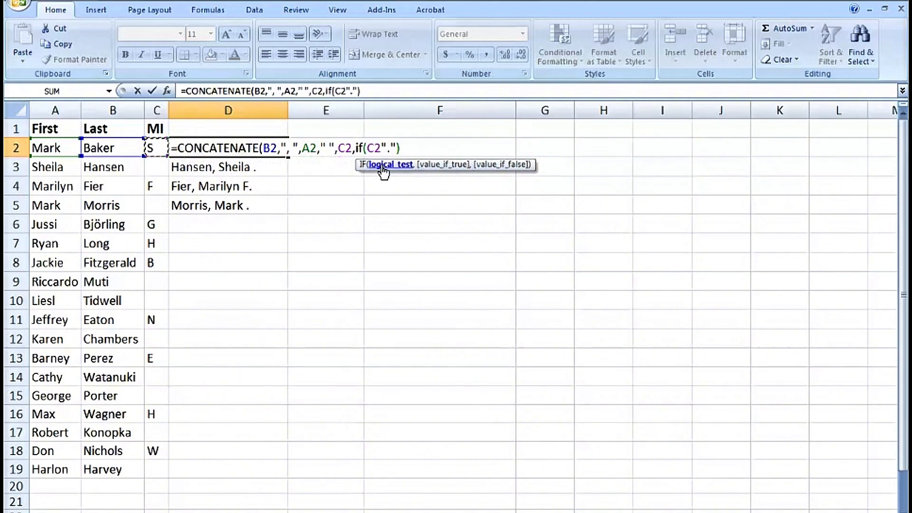
pyautogui.click(369, 149)
pyautogui.write('isblank(C2')
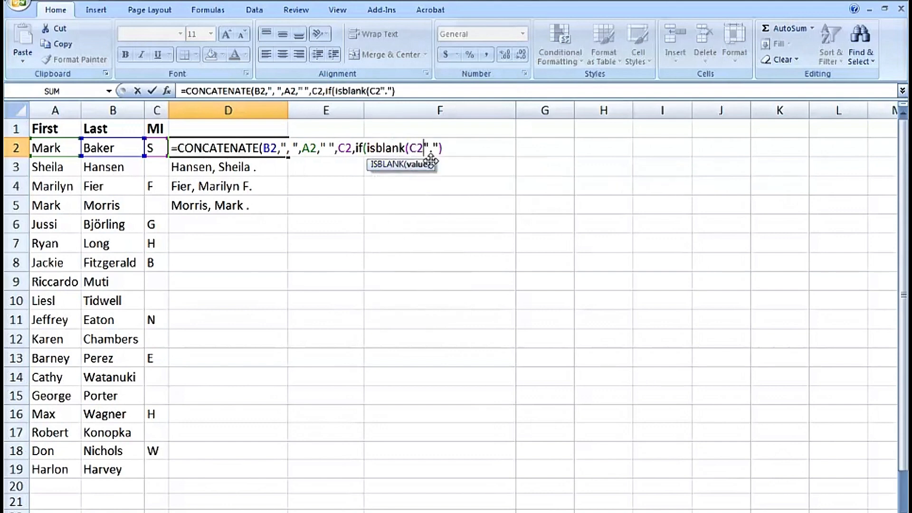
pyautogui.write(')')
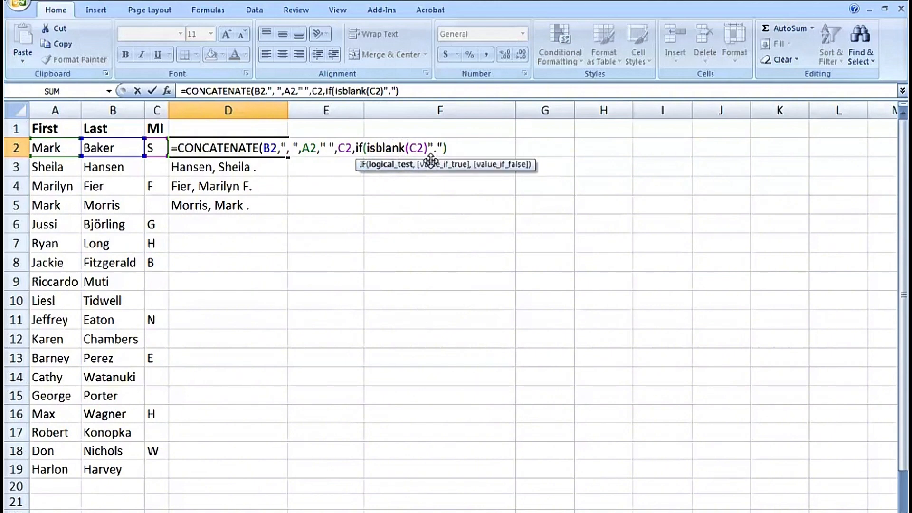
pyautogui.write(',')
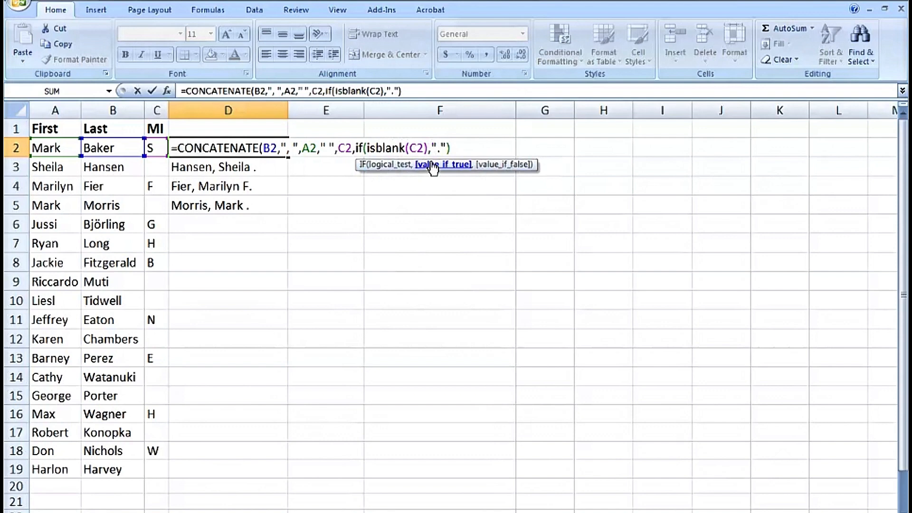
pyautogui.write('"",')
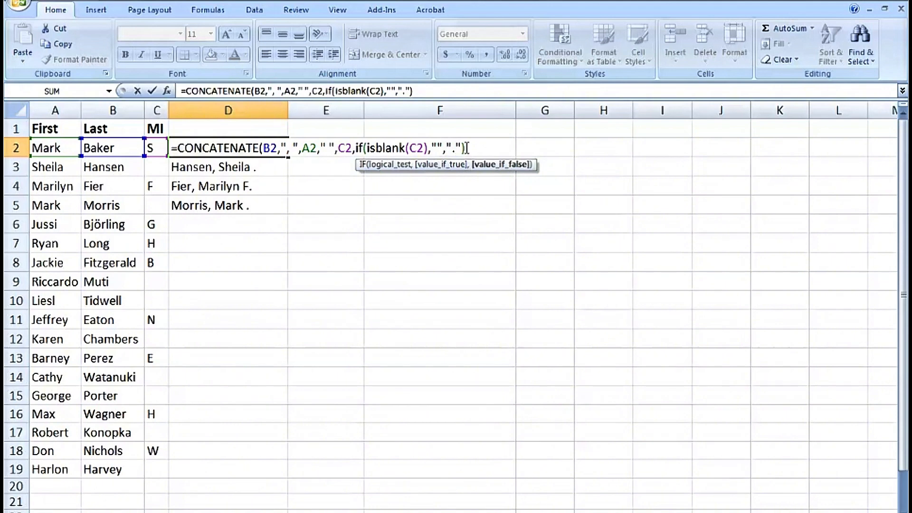
pyautogui.click(467, 148)
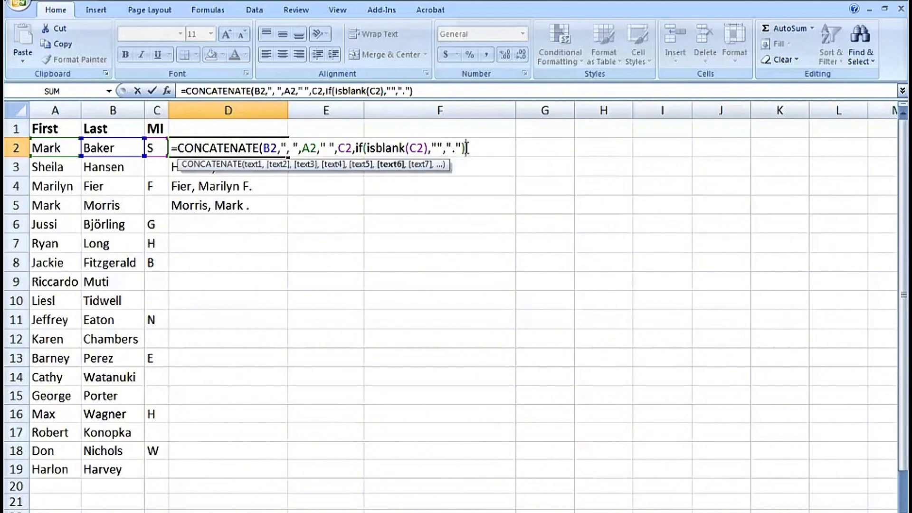
pyautogui.write(')')
pyautogui.hotkey('ctrl', 'Return')
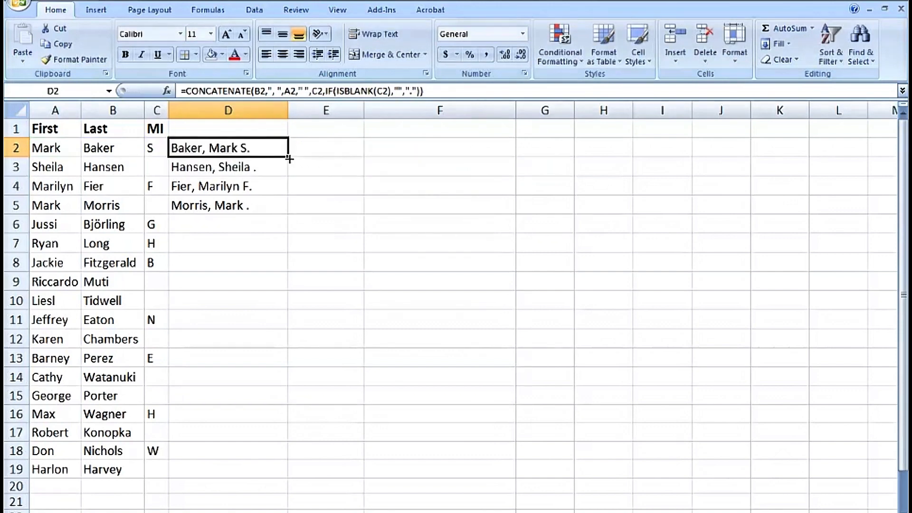
# Step: Fill D2's revised formula down column D to row 19
pyautogui.moveTo(290, 159); pyautogui.dragTo(286, 213)
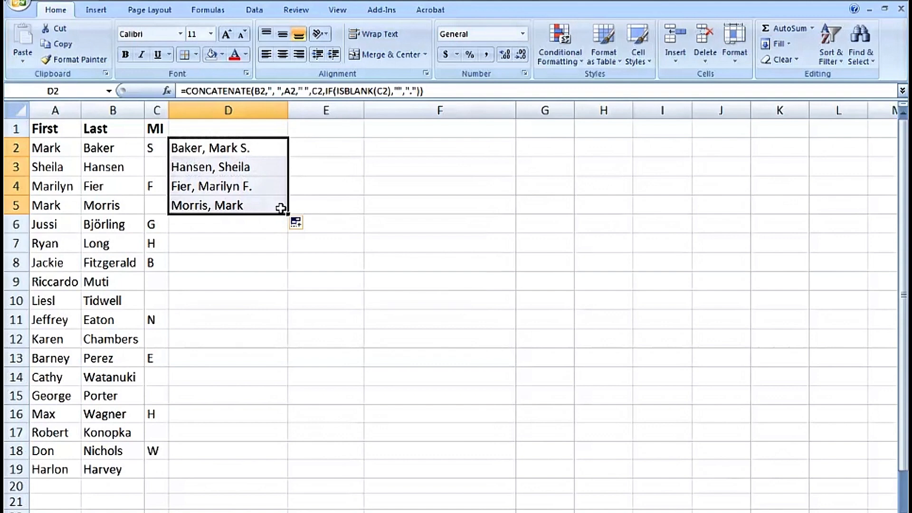
pyautogui.click(273, 202)
pyautogui.moveTo(286, 214); pyautogui.dragTo(289, 472)
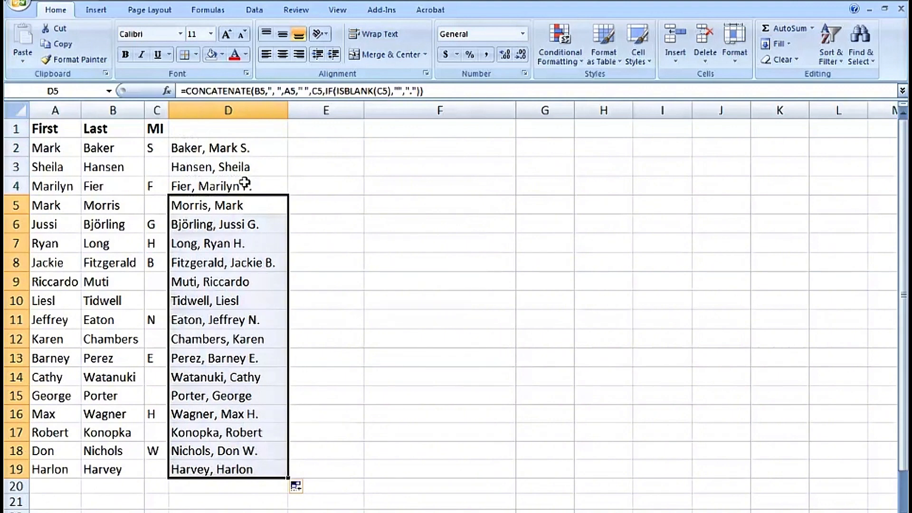
# Step: Widen column D and remove the CONCATENATE function name with its opening parenthesis from D2's formula
pyautogui.click(247, 147)
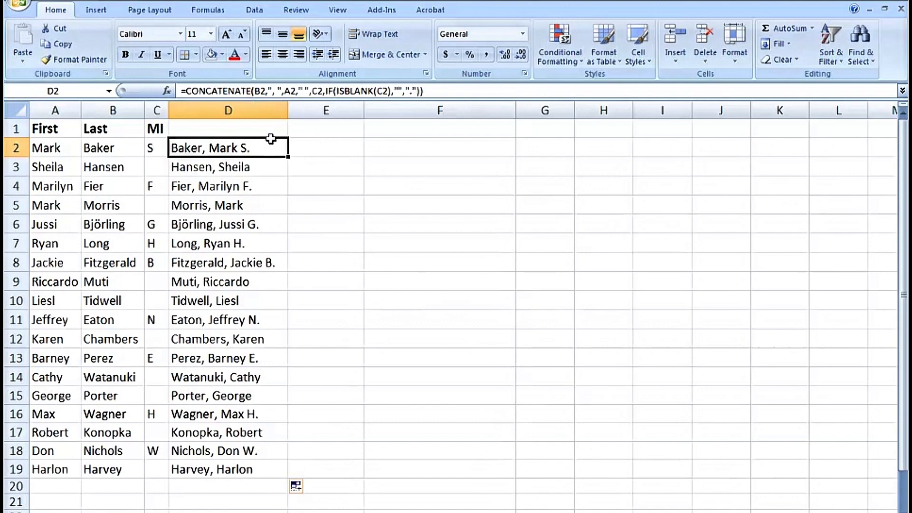
pyautogui.moveTo(288, 110); pyautogui.dragTo(350, 110)
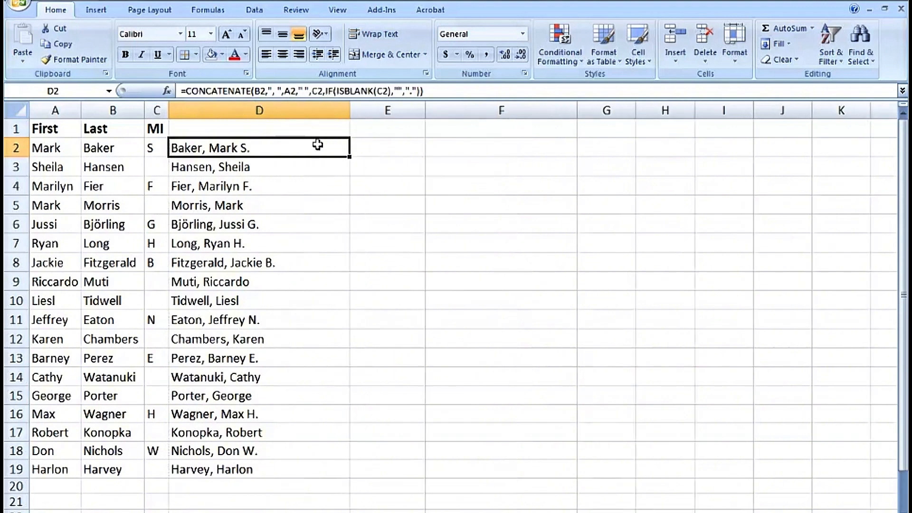
pyautogui.doubleClick(315, 147)
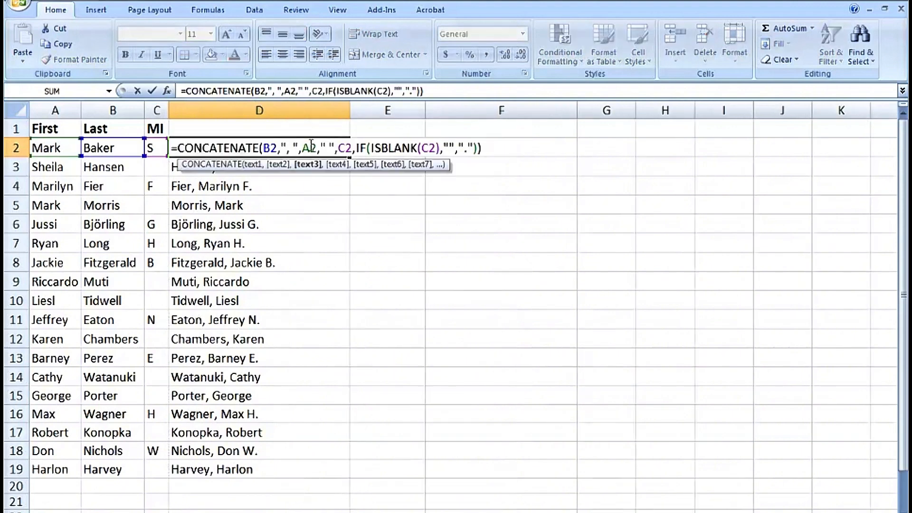
pyautogui.moveTo(263, 147); pyautogui.dragTo(178, 148)
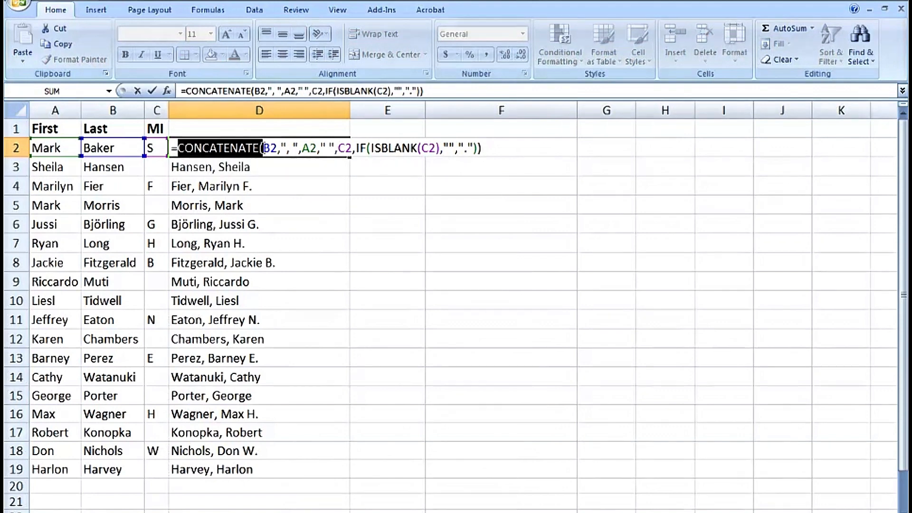
pyautogui.press('Delete')
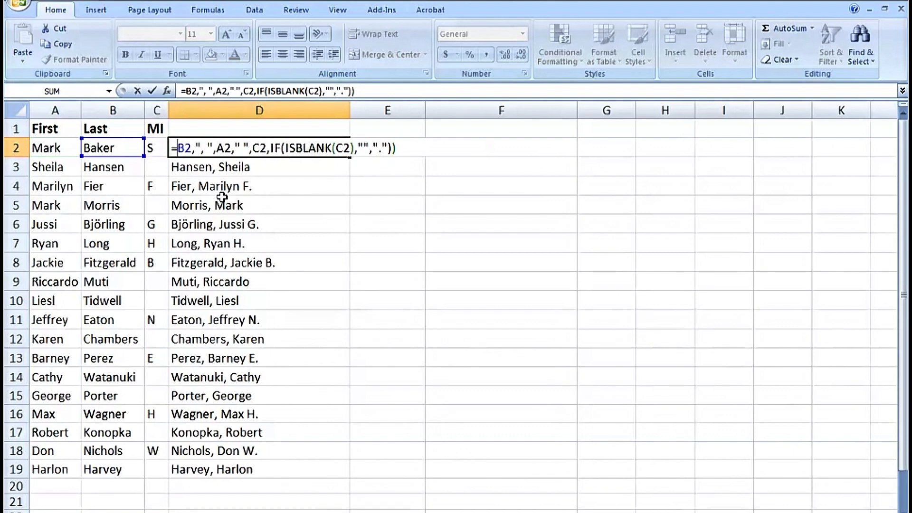
# Step: Join the pieces of D2's formula with ampersands instead of commas, as =B2&", "&A2&" "&C2&IF(ISBLANK(C2),"",".")
pyautogui.click(193, 149)
pyautogui.press('BackSpace')
pyautogui.write('&')
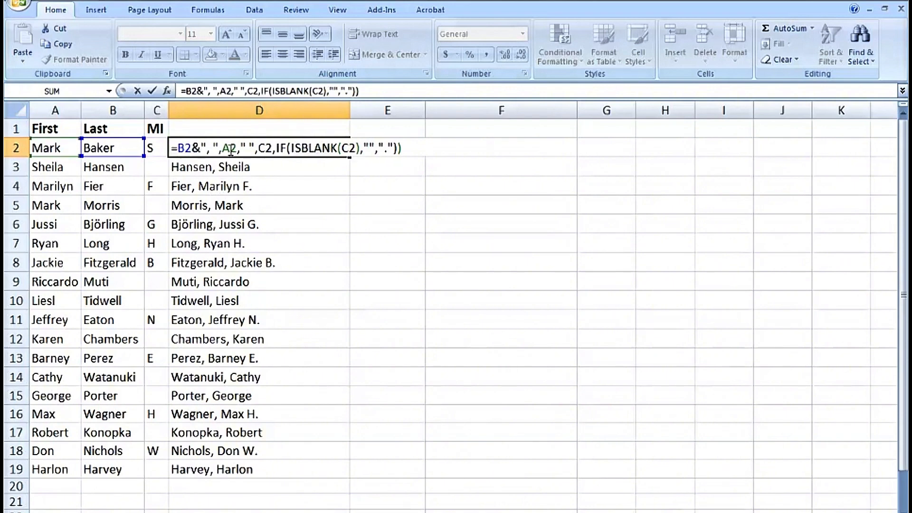
pyautogui.click(223, 148)
pyautogui.press('BackSpace')
pyautogui.write('&')
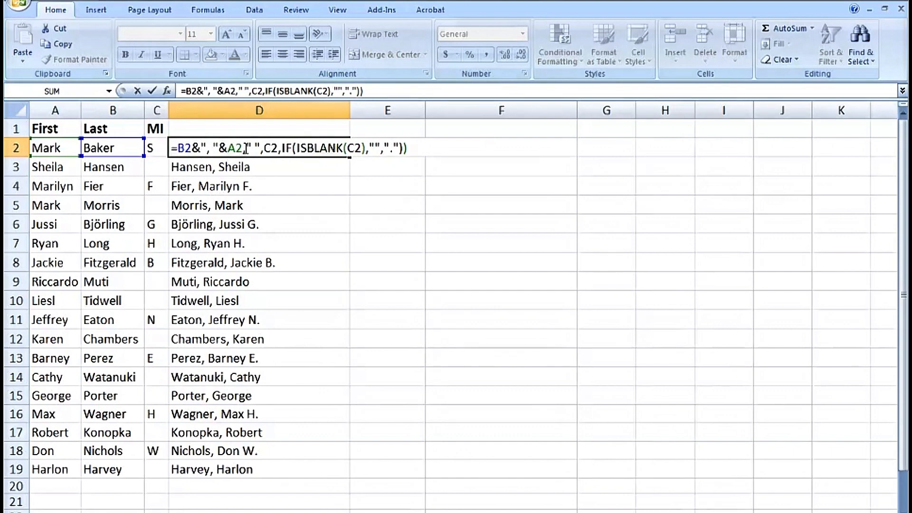
pyautogui.click(244, 149)
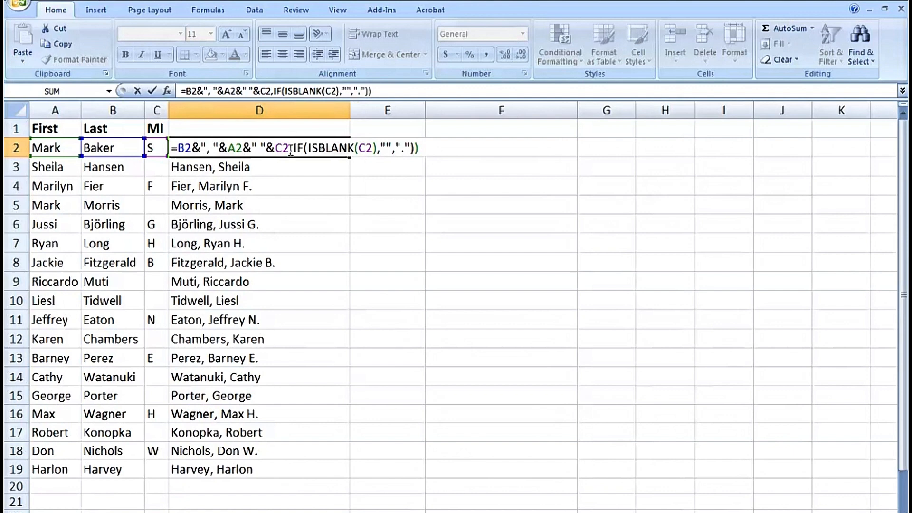
pyautogui.moveTo(293, 148); pyautogui.dragTo(290, 149)
pyautogui.write('&')
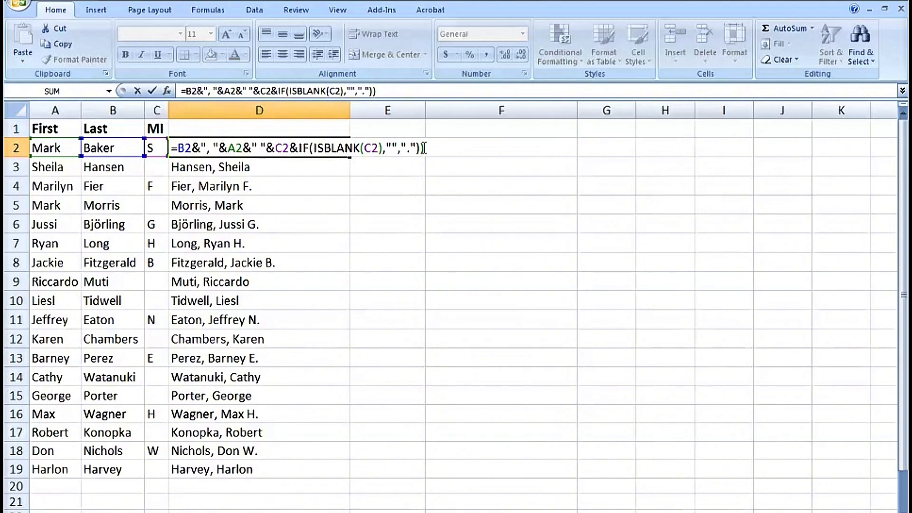
pyautogui.hotkey('ctrl', 'Return')
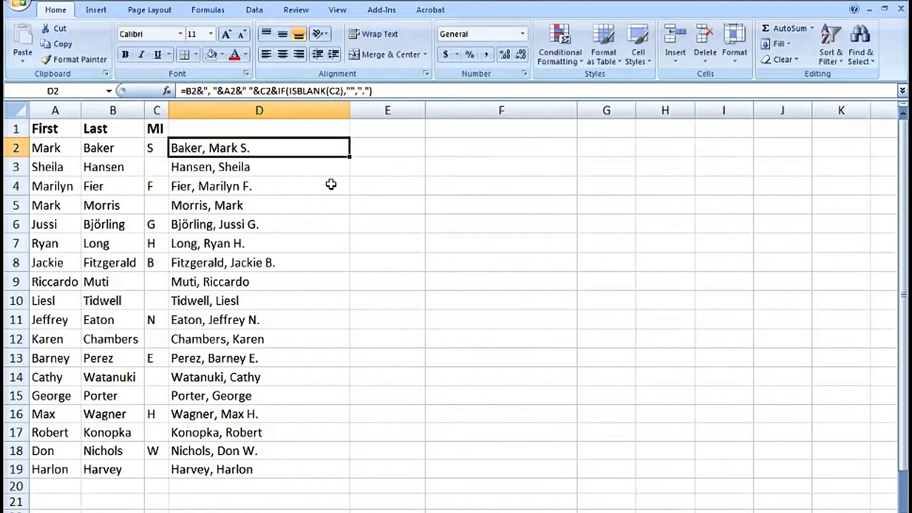
# Step: Compare the ampersand formula in D2 with the CONCATENATE formula in D3
pyautogui.click(297, 161)
pyautogui.click(293, 147)
pyautogui.click(291, 160)
pyautogui.click(291, 147)
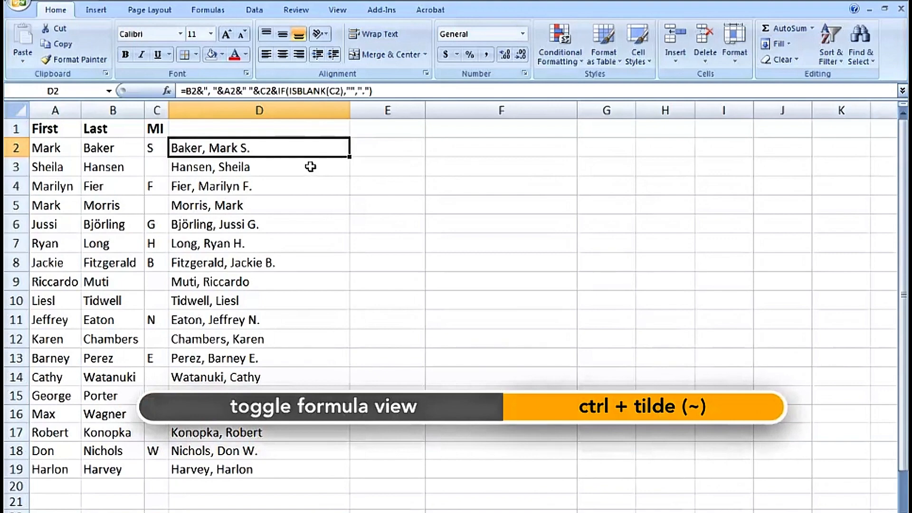
# Step: Show the formulas across the whole sheet to compare column D's two methods, return to displayed results, and select D2
pyautogui.hotkey('ctrl', '`')
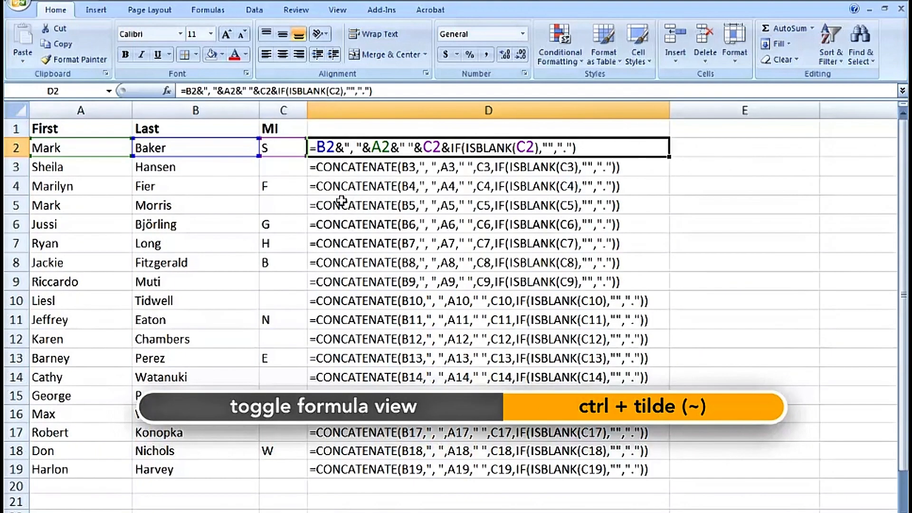
pyautogui.click(361, 209)
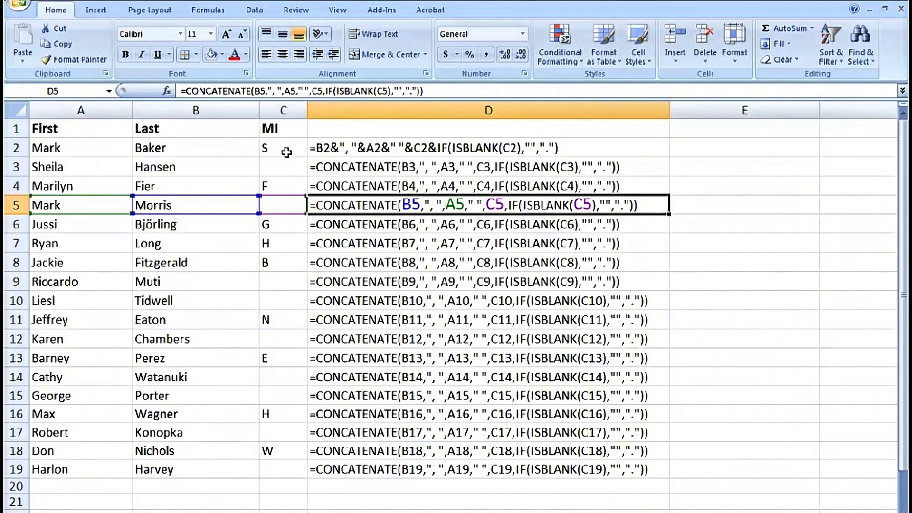
pyautogui.hotkey('ctrl', '`')
pyautogui.click(343, 243)
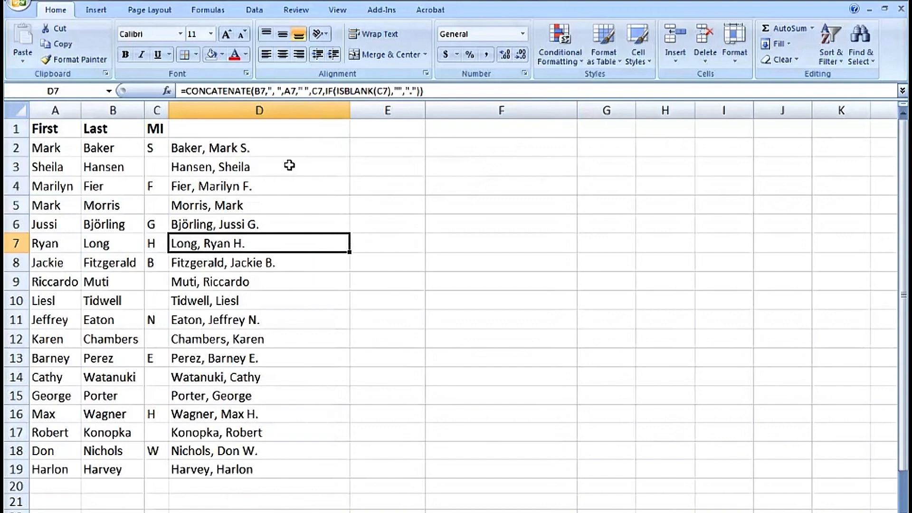
pyautogui.click(296, 147)
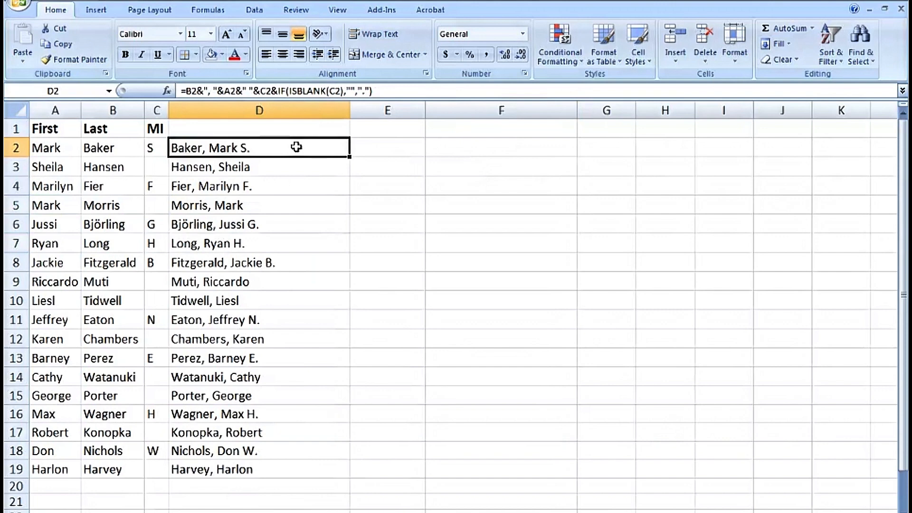